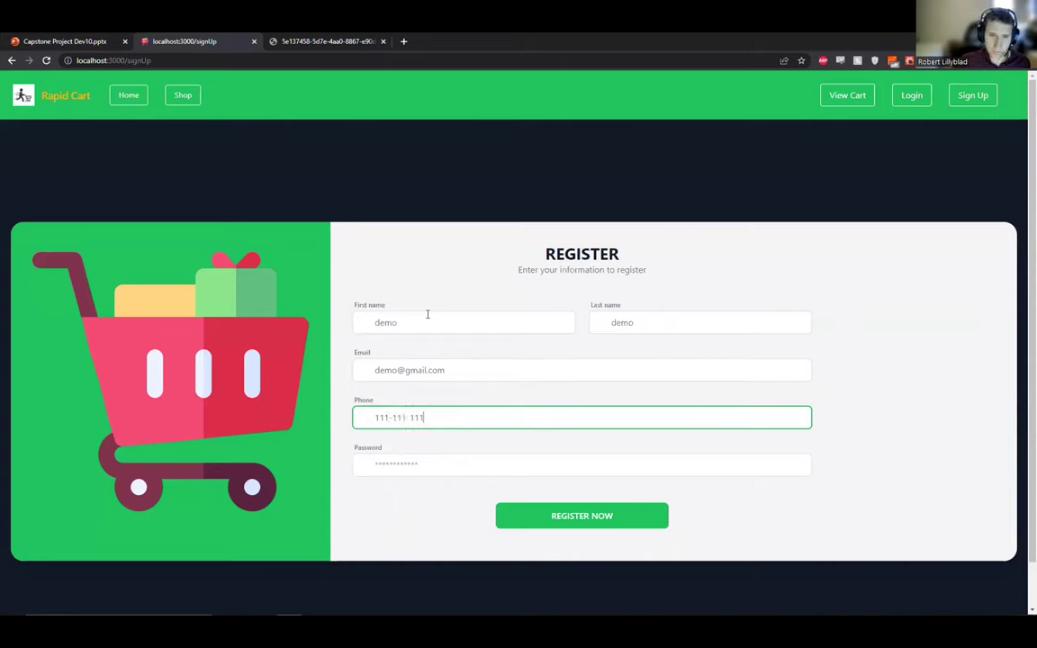
# Complete the phone number, enter the account password, and submit the registration to reach the Shop.
pyautogui.write('1')
pyautogui.press('Tab')
pyautogui.write('demo')
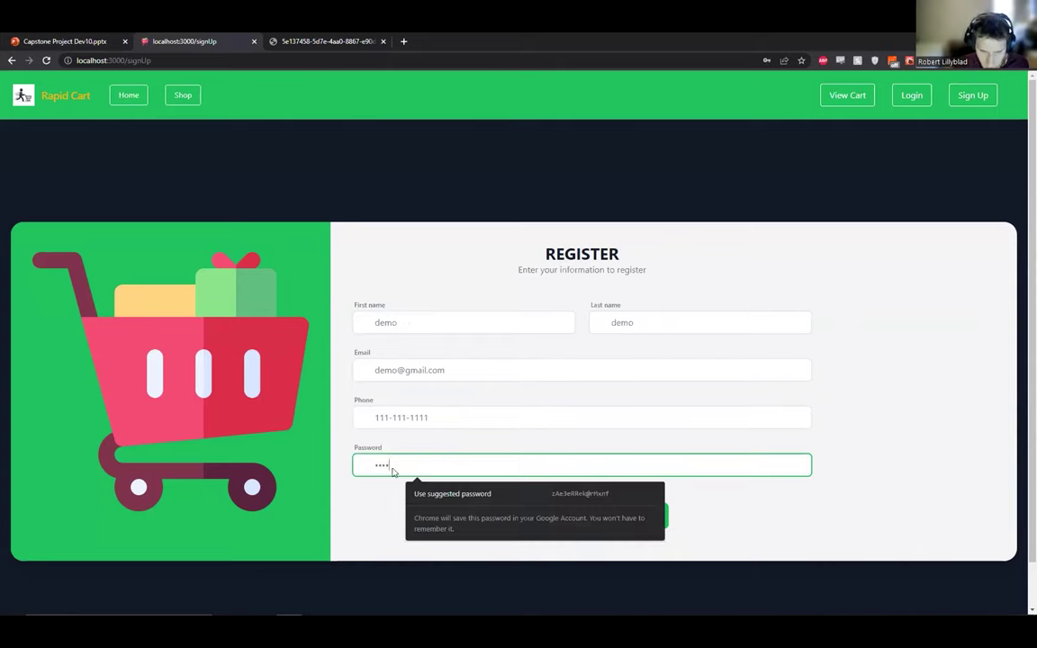
pyautogui.click(555, 518)
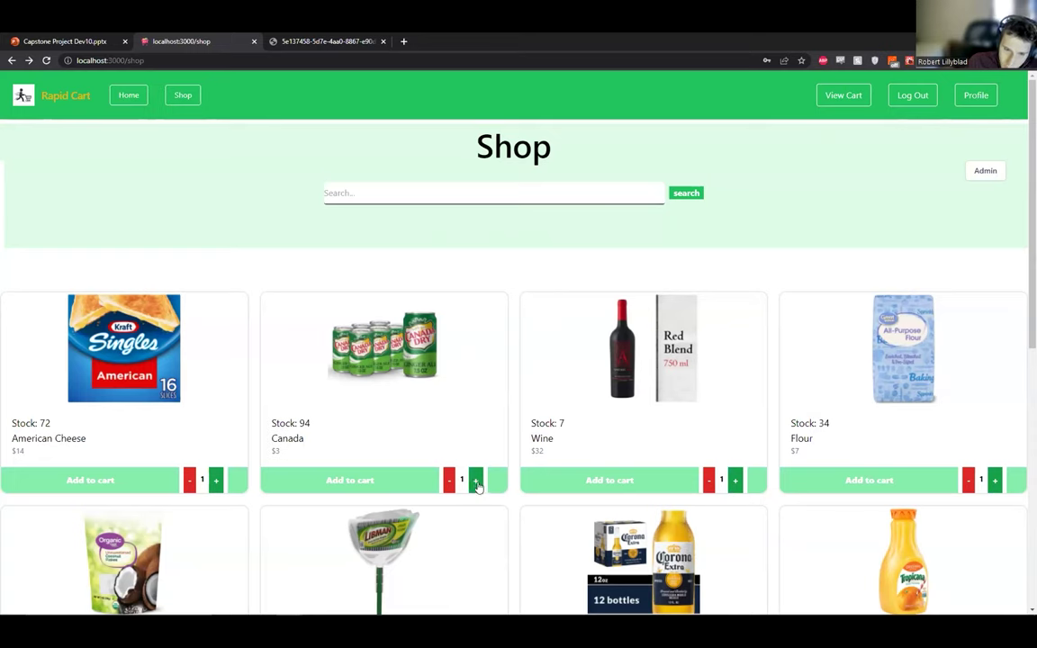
# Add the Canada packs to the cart with a raised quantity and check the cart.
pyautogui.click(476, 480)
pyautogui.click(476, 479)
pyautogui.click(396, 484)
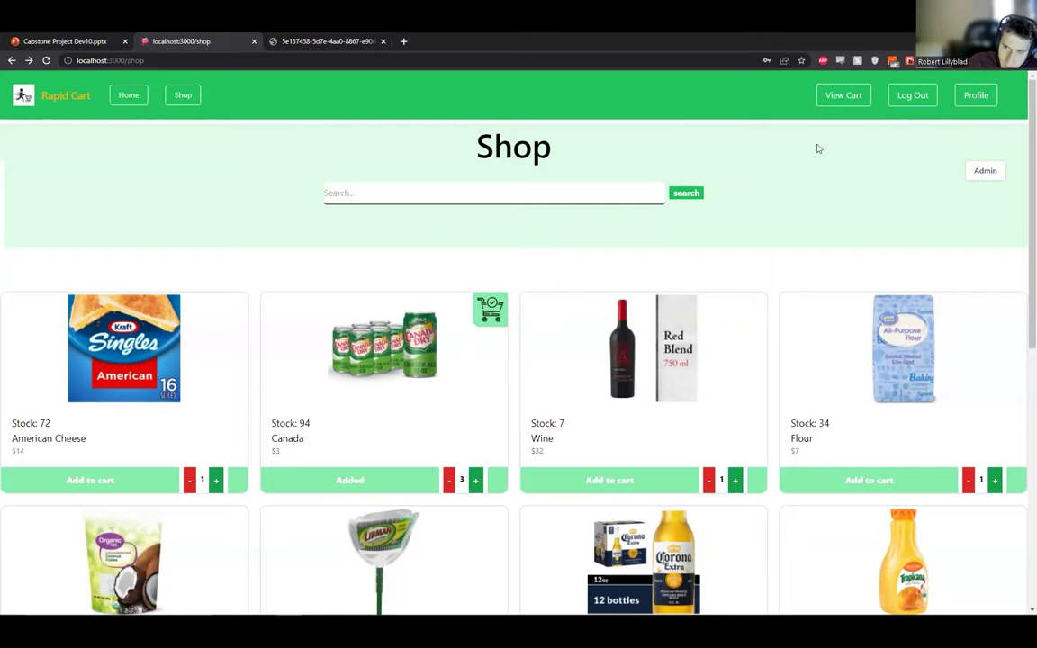
pyautogui.click(844, 101)
# Back in the shop, add two bottles of Wine and open the cart showing $74.
pyautogui.click(183, 95)
pyautogui.click(734, 480)
pyautogui.click(609, 479)
pyautogui.click(844, 95)
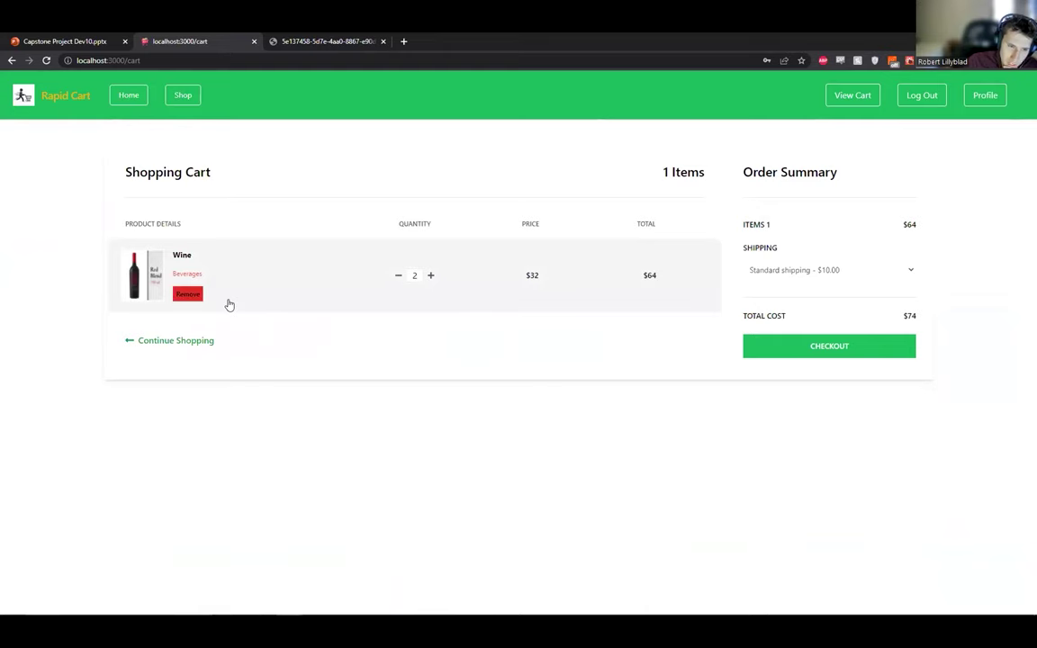
# Raise Wine to 4, remove it, then reopen the cart holding one Wine and one Flour.
pyautogui.click(431, 275)
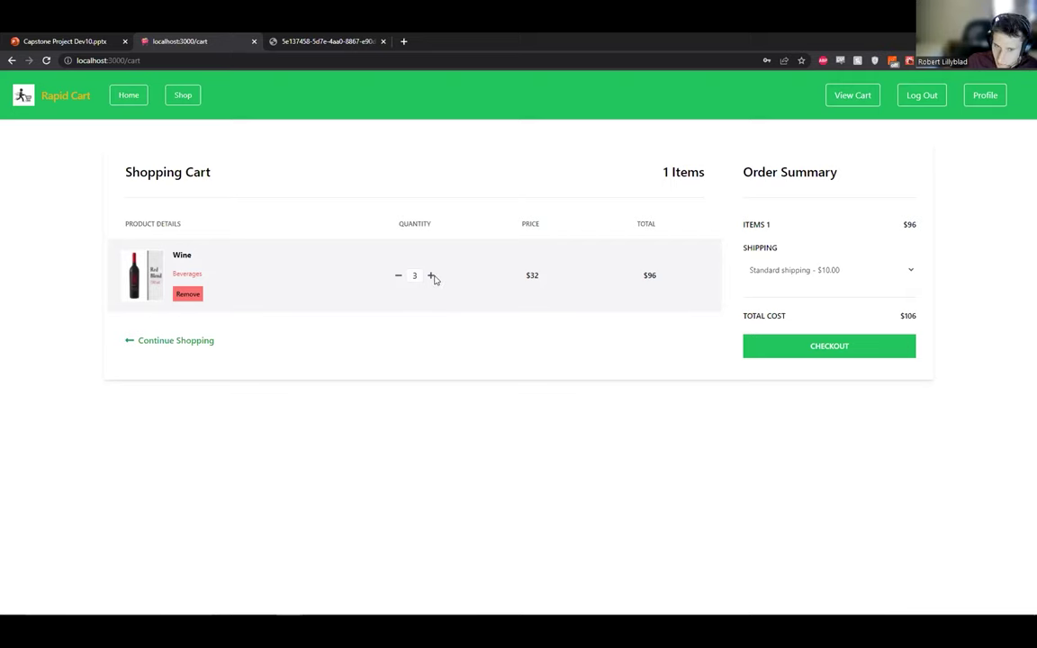
pyautogui.click(431, 275)
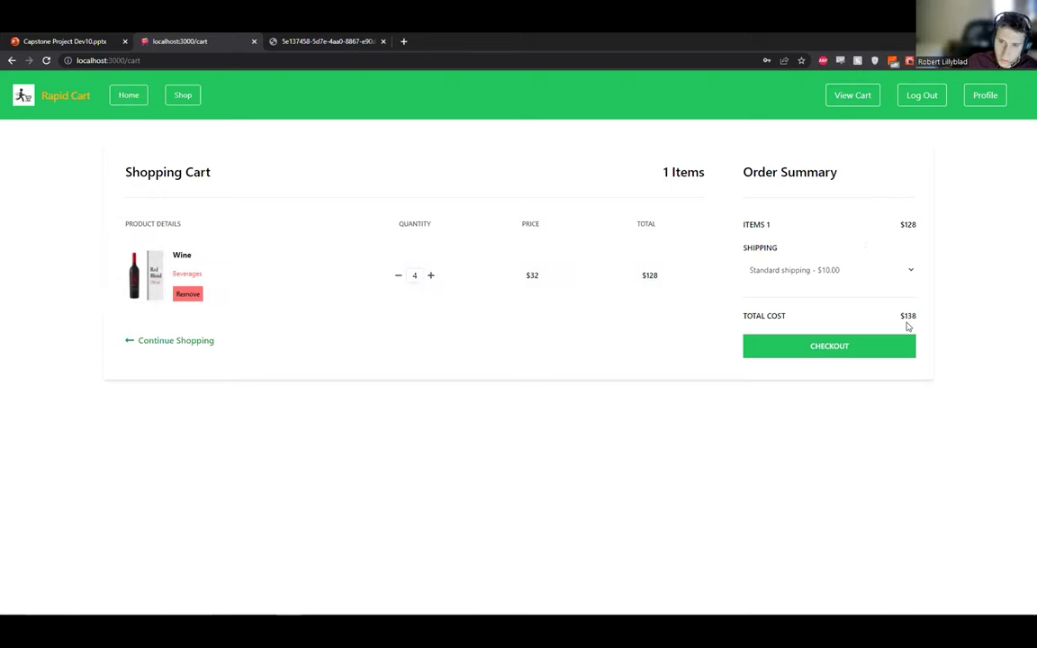
pyautogui.click(192, 293)
pyautogui.click(190, 103)
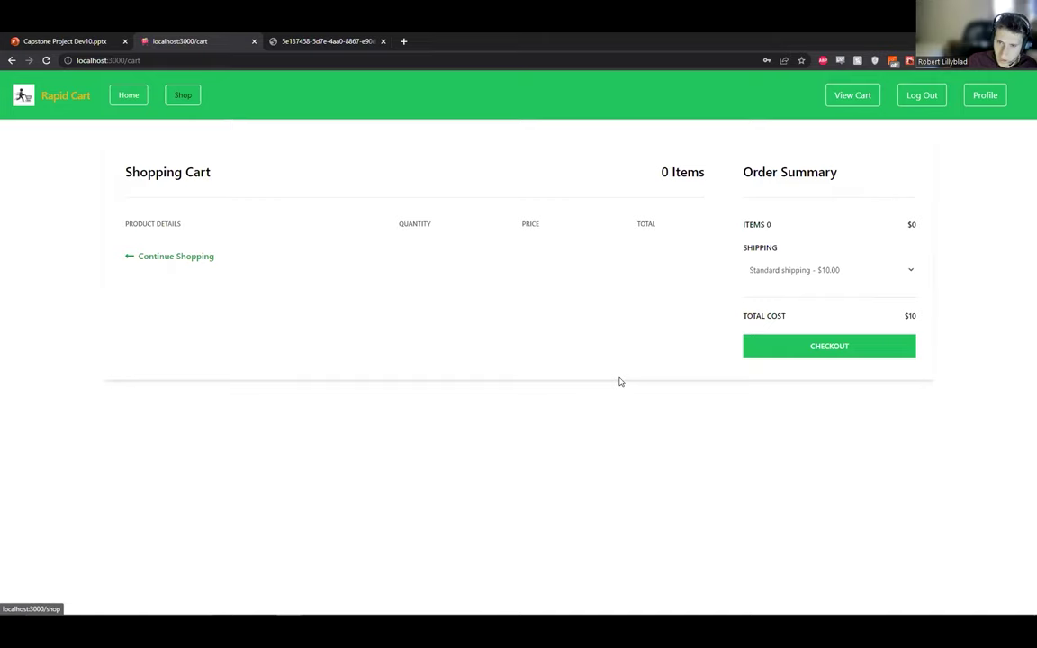
pyautogui.click(852, 95)
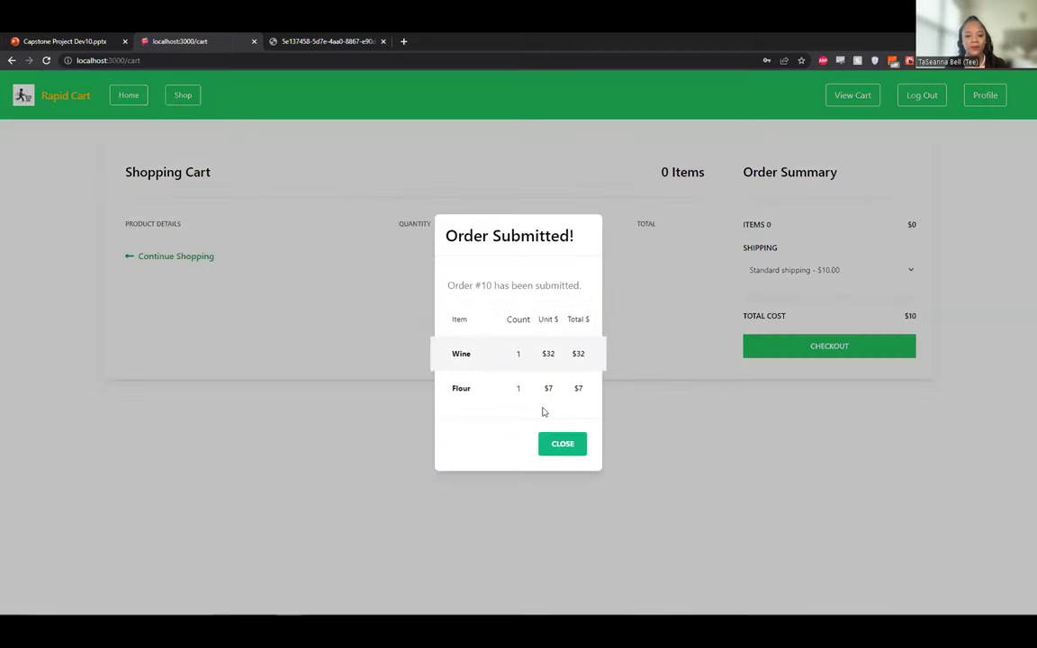
# Dismiss the confirmation, review the $39 two-item past order on the profile, then open the empty cart.
pyautogui.click(981, 109)
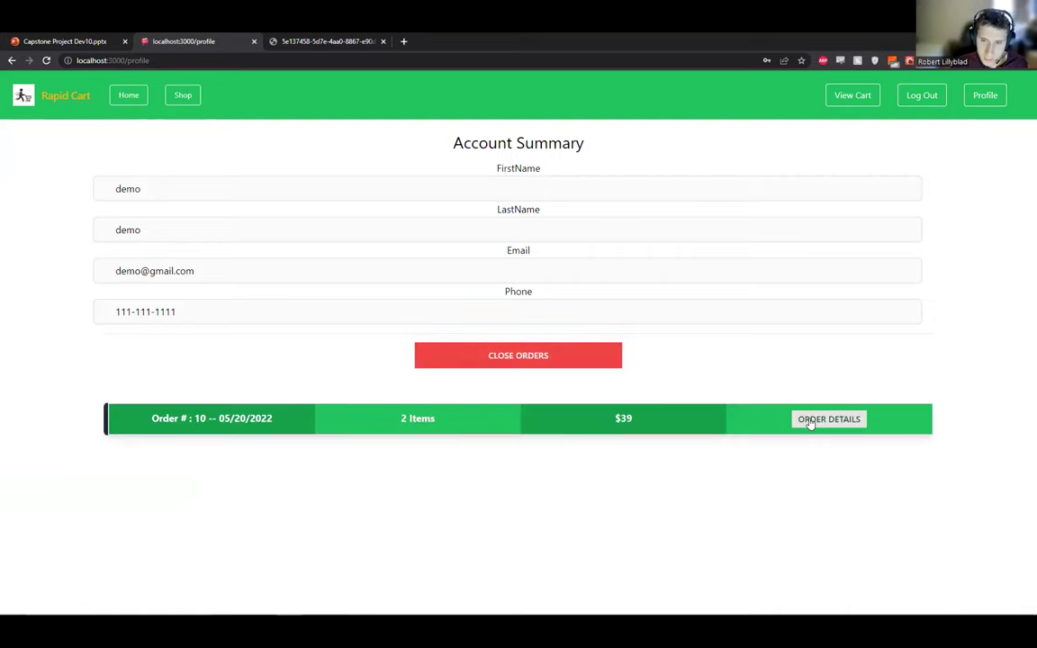
pyautogui.click(499, 404)
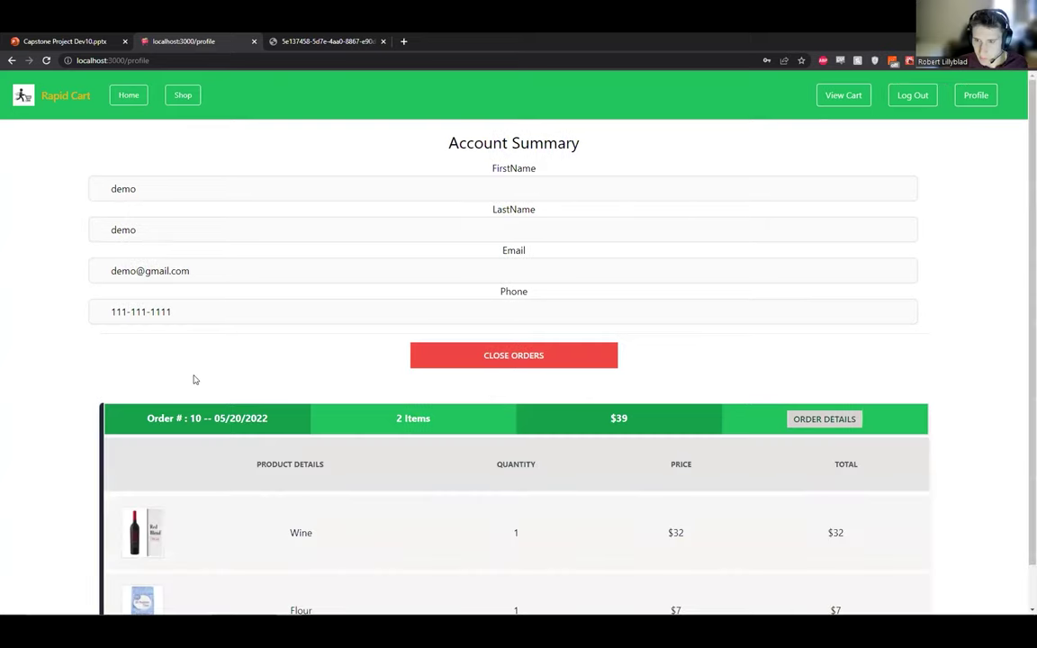
pyautogui.scroll(-1, 194, 379)
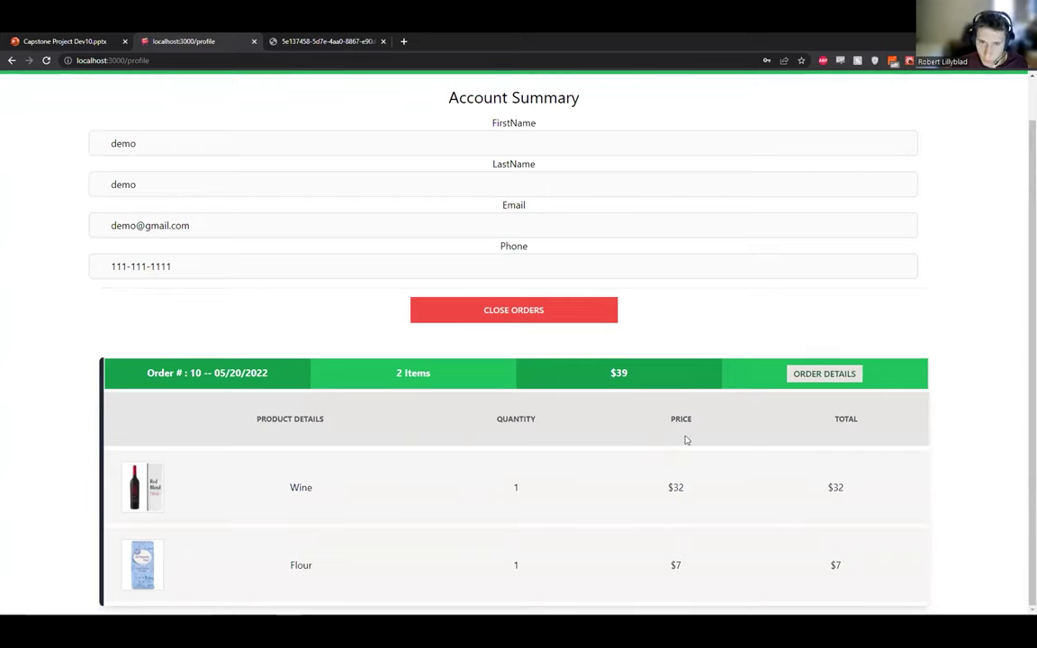
pyautogui.scroll(1, 560, 362)
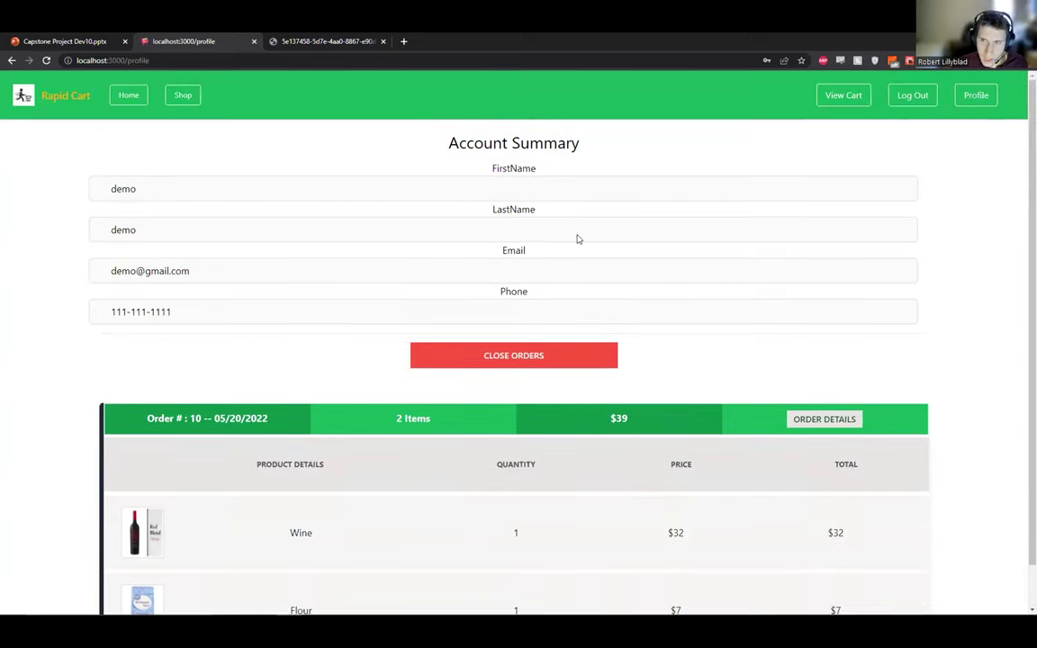
pyautogui.press('space')
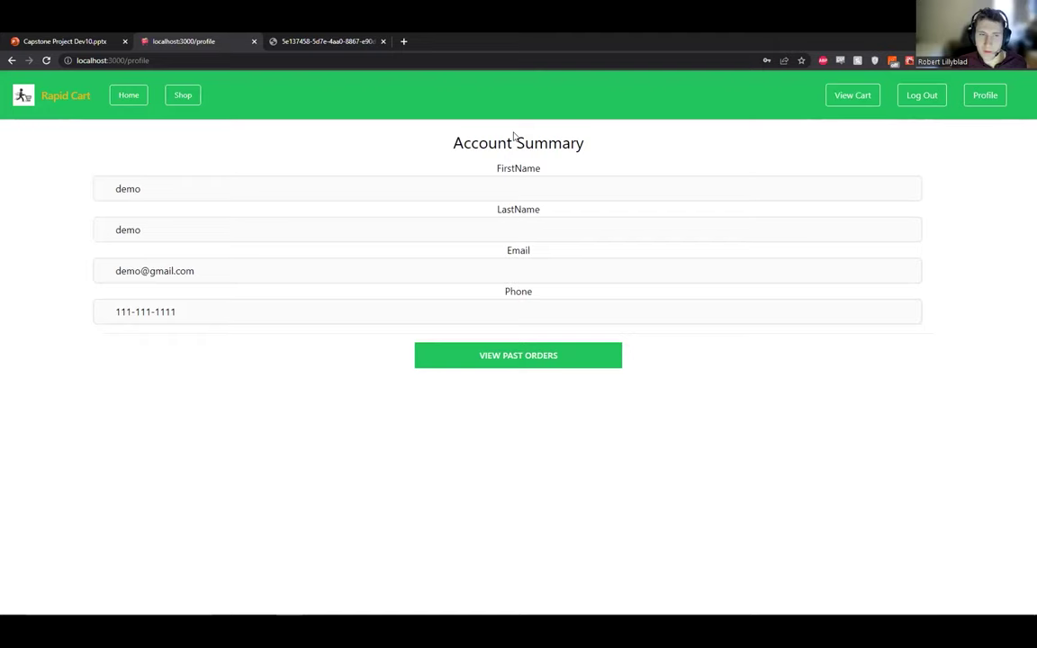
pyautogui.click(853, 96)
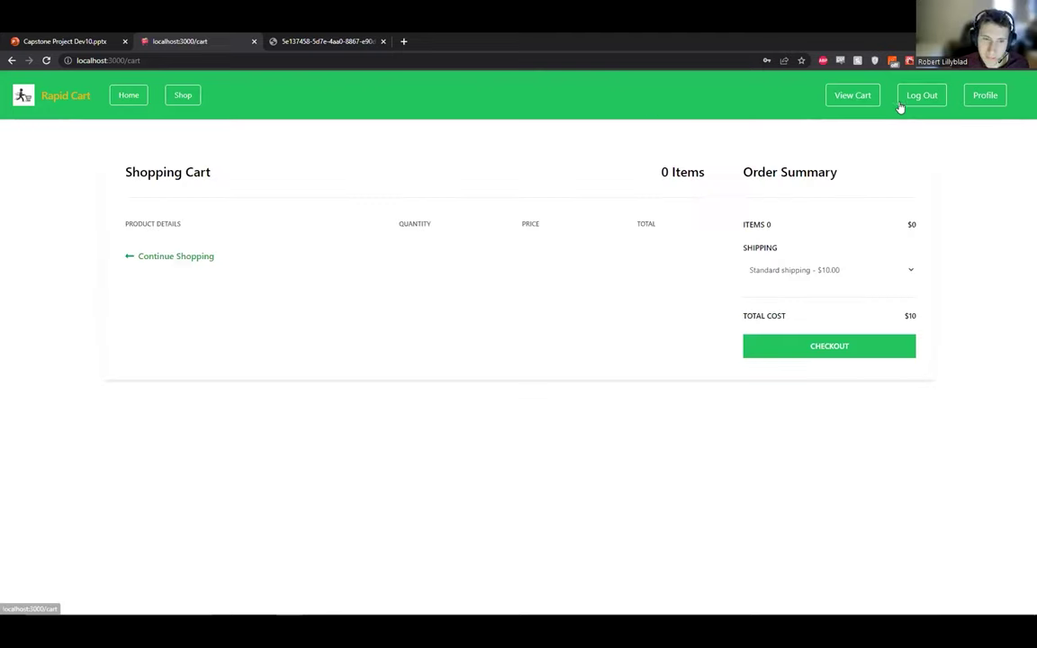
# Log out from the Shop page and sign back in with the account email and password.
pyautogui.click(183, 95)
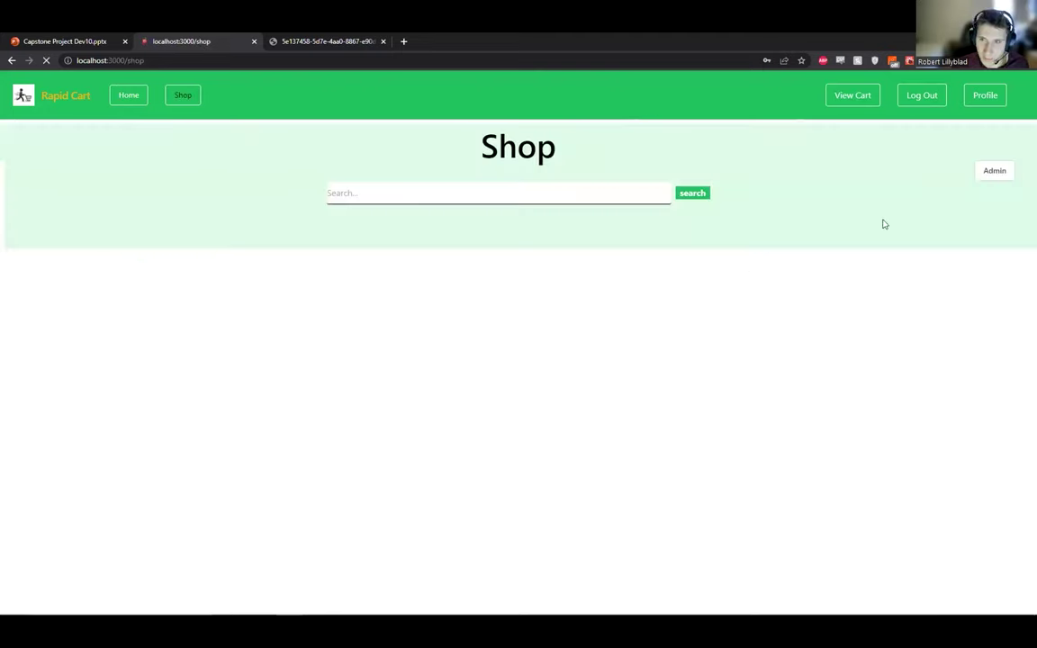
pyautogui.click(921, 95)
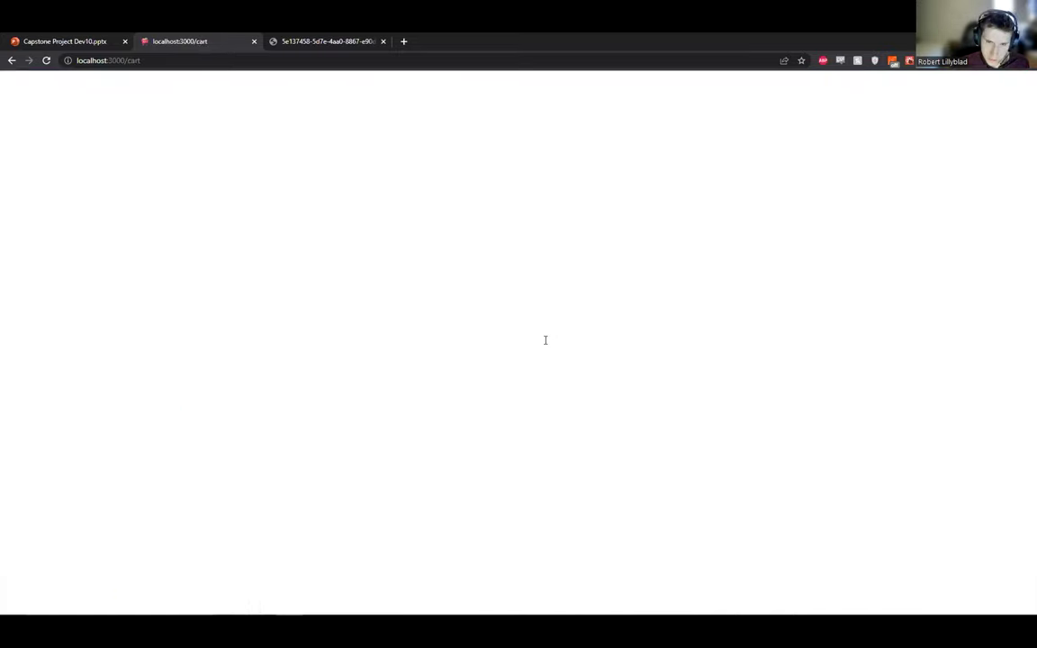
pyautogui.write('demo')
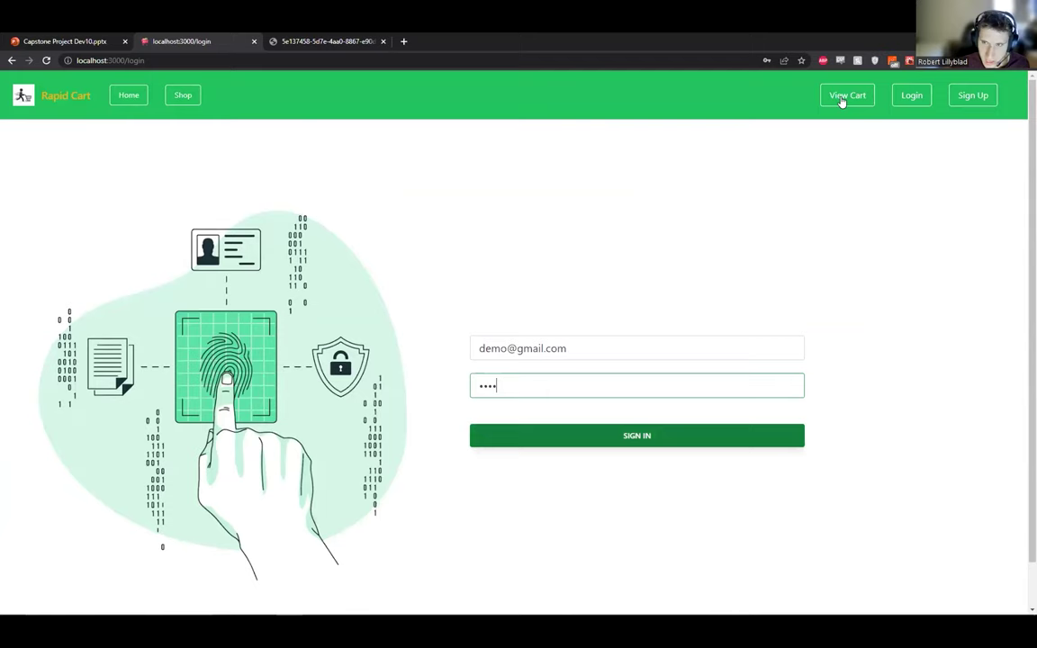
pyautogui.press('Return')
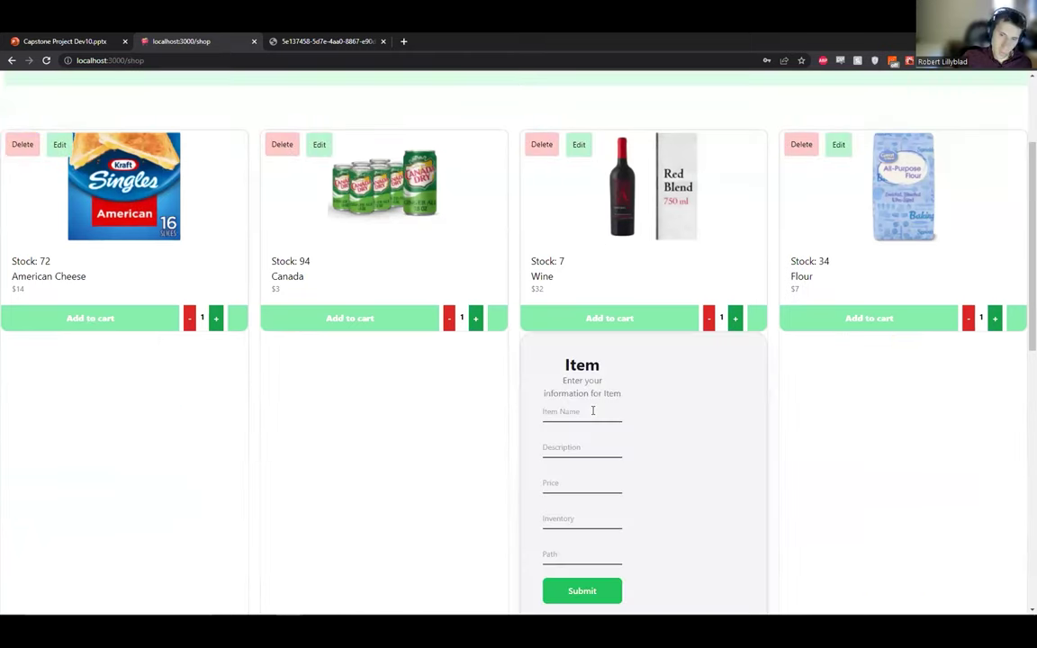
# Rename the Wine product to 'Red Wine' and set its price to 50.
pyautogui.click(592, 411)
pyautogui.write('Red Wine')
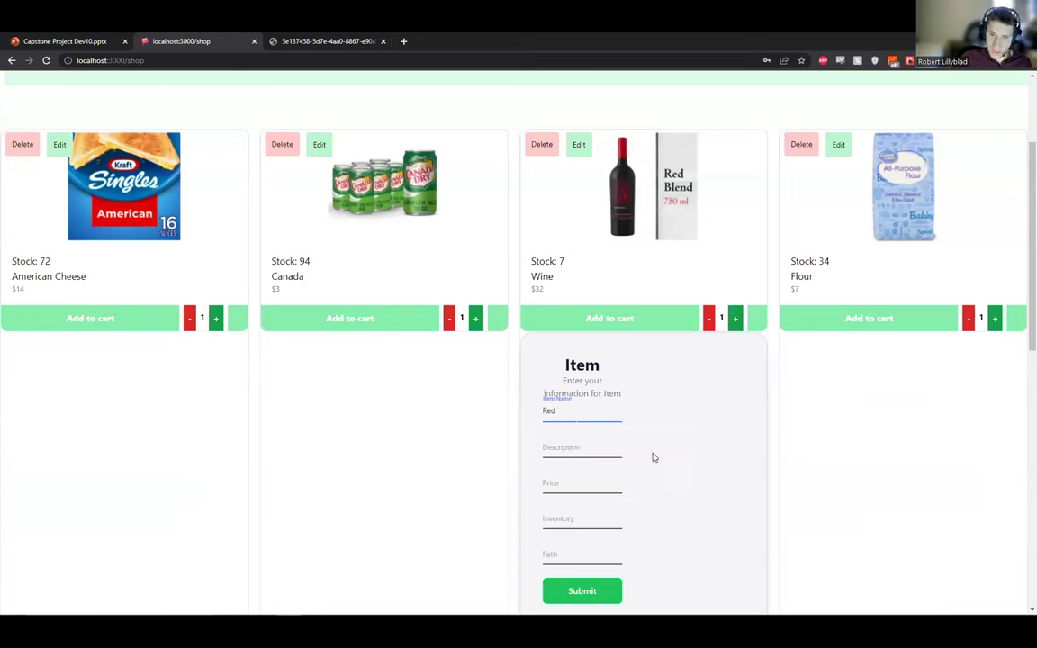
pyautogui.press('Tab')
pyautogui.press('Tab')
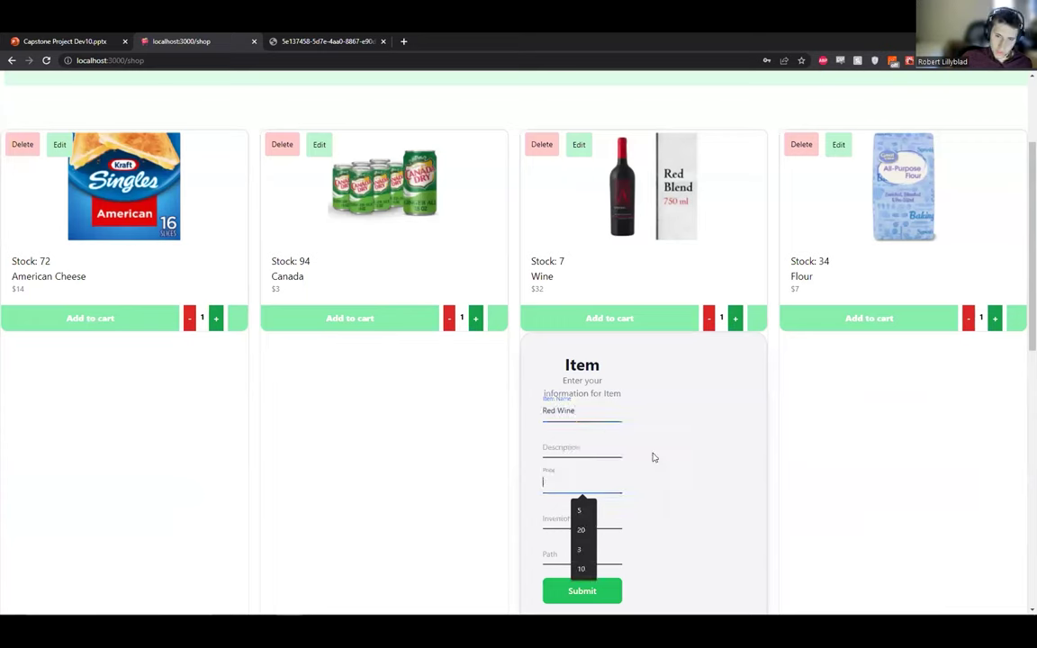
pyautogui.write('50')
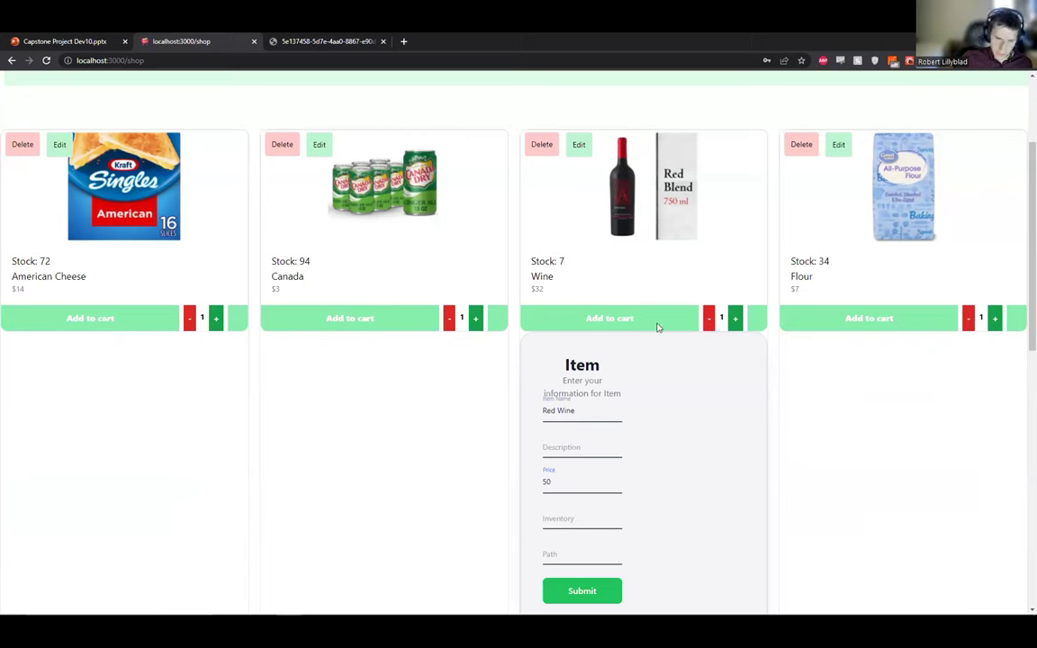
pyautogui.click(597, 591)
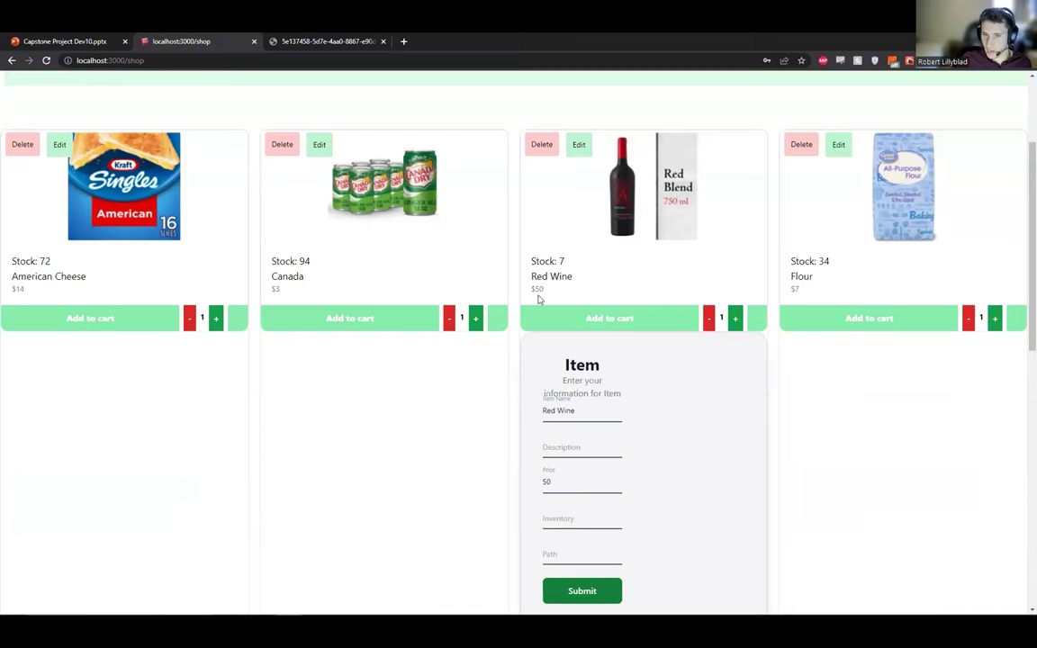
# Close the edit form under Red Wine and scroll back to the product list.
pyautogui.click(626, 226)
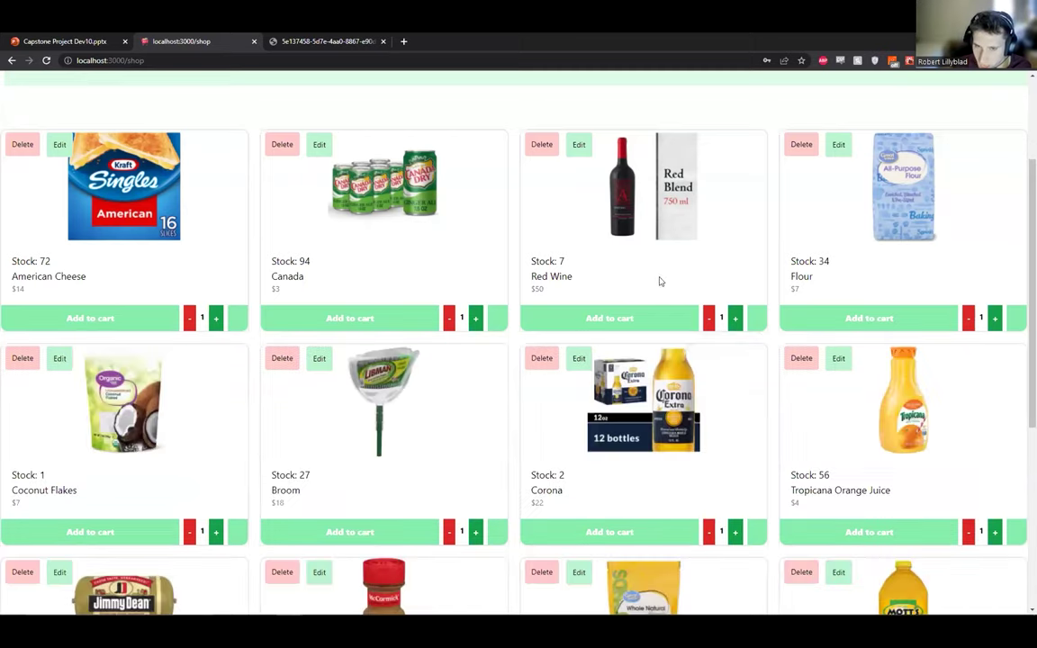
pyautogui.scroll(2, 766, 266)
pyautogui.scroll(-4, 981, 170)
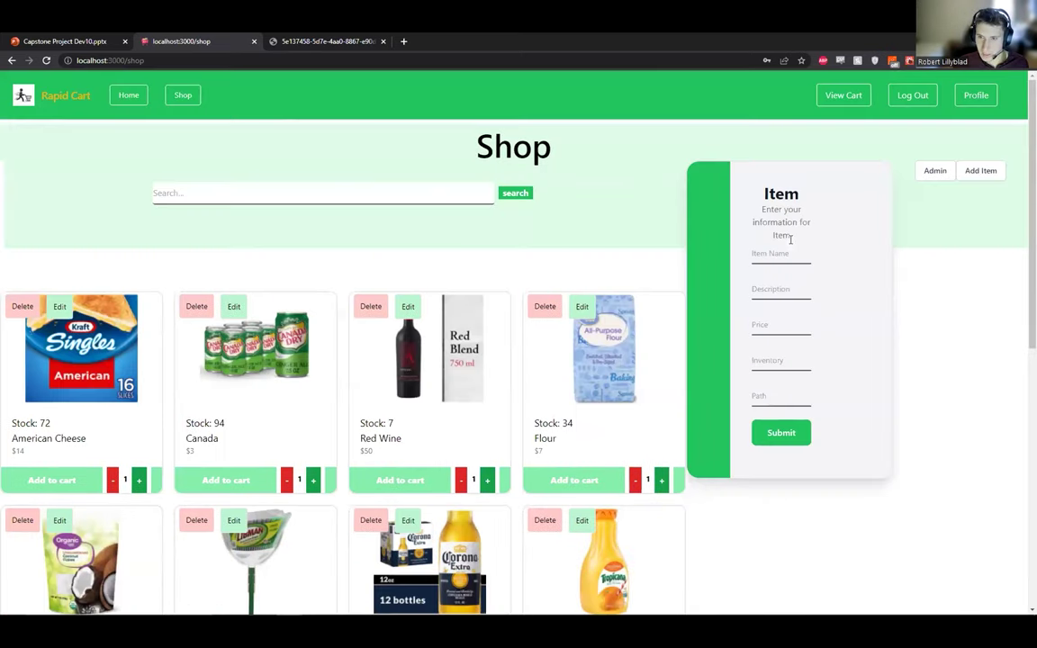
# Fill the new item form with name Cherries, description Test, price 10 and inventory 10.
pyautogui.click(790, 241)
pyautogui.press('Down')
pyautogui.press('Return')
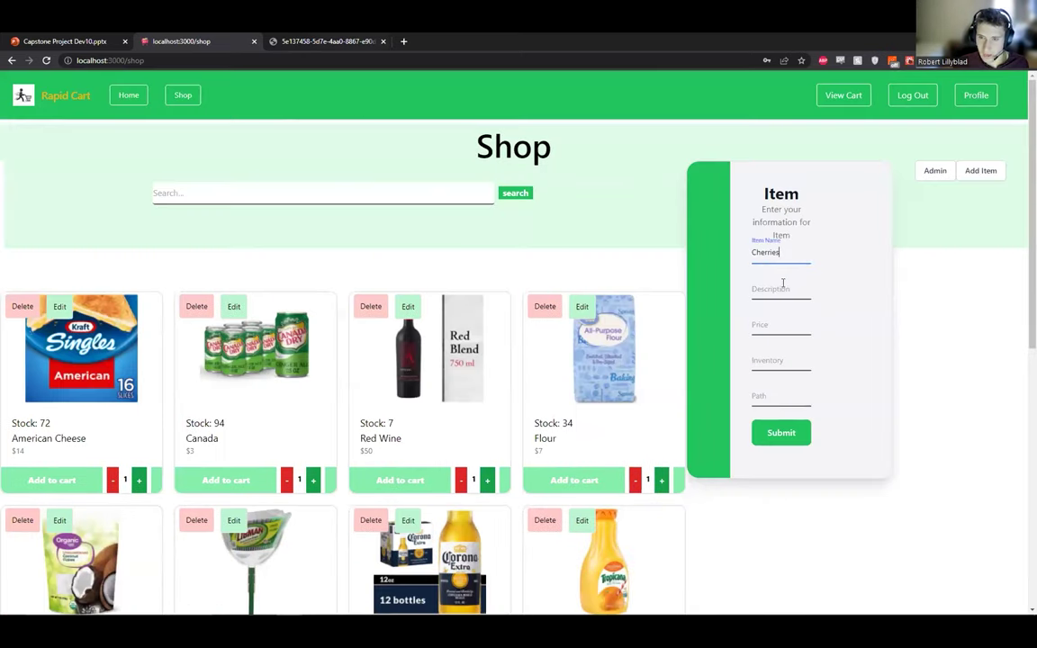
pyautogui.click(781, 288)
pyautogui.write('Test')
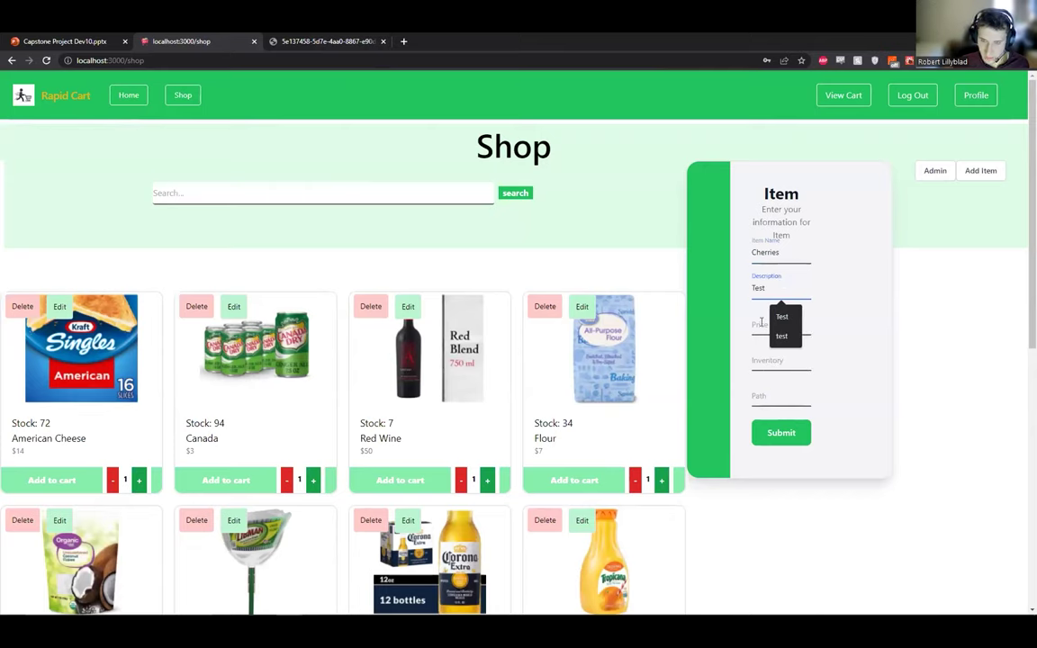
pyautogui.click(761, 324)
pyautogui.write('10')
pyautogui.click(769, 360)
pyautogui.write('10')
# Paste the cherries image link from the other tab into Path and submit the item.
pyautogui.click(306, 41)
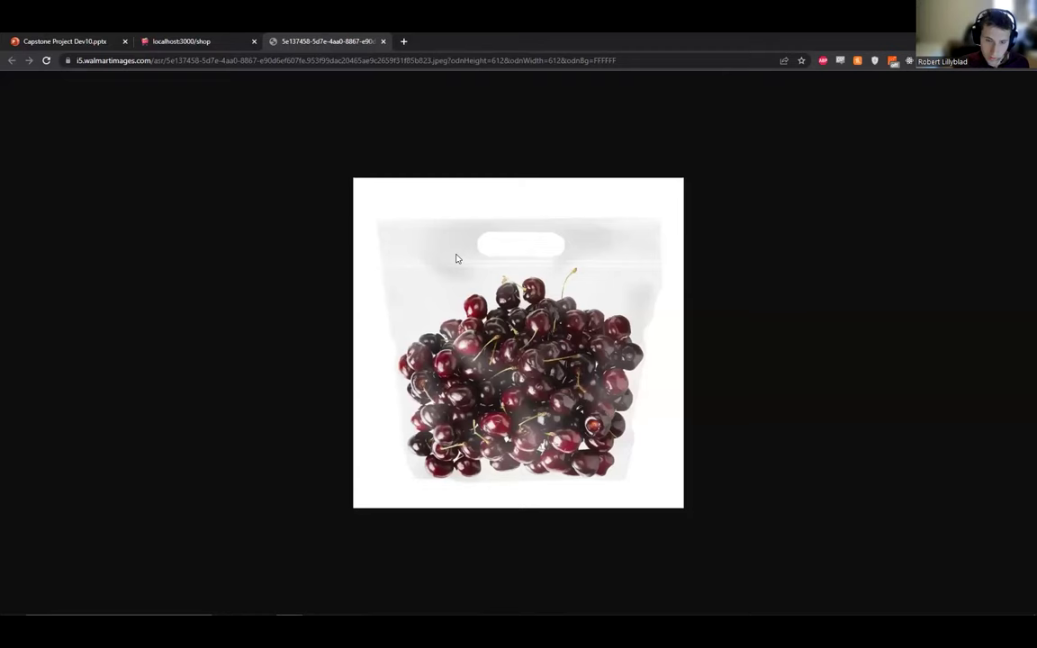
pyautogui.click(207, 43)
pyautogui.click(791, 398)
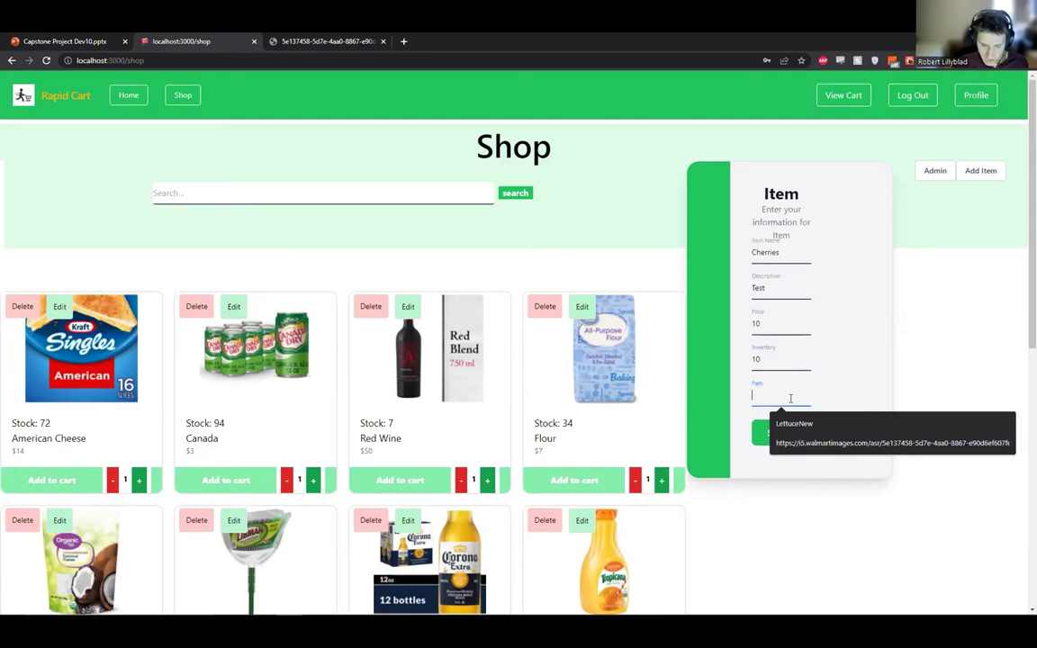
pyautogui.click(781, 425)
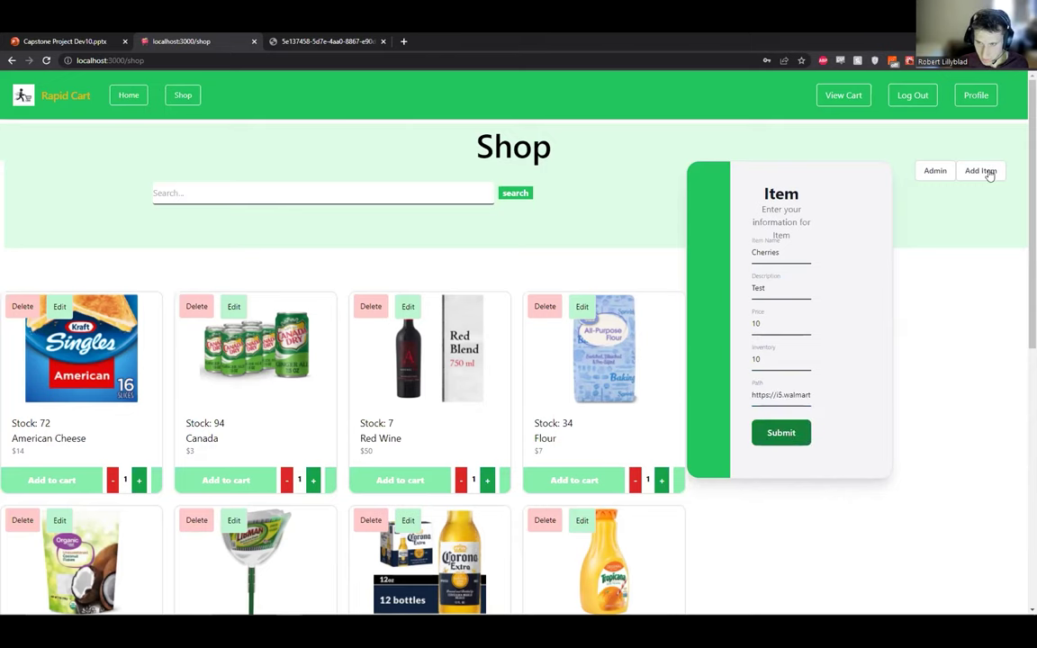
pyautogui.click(772, 427)
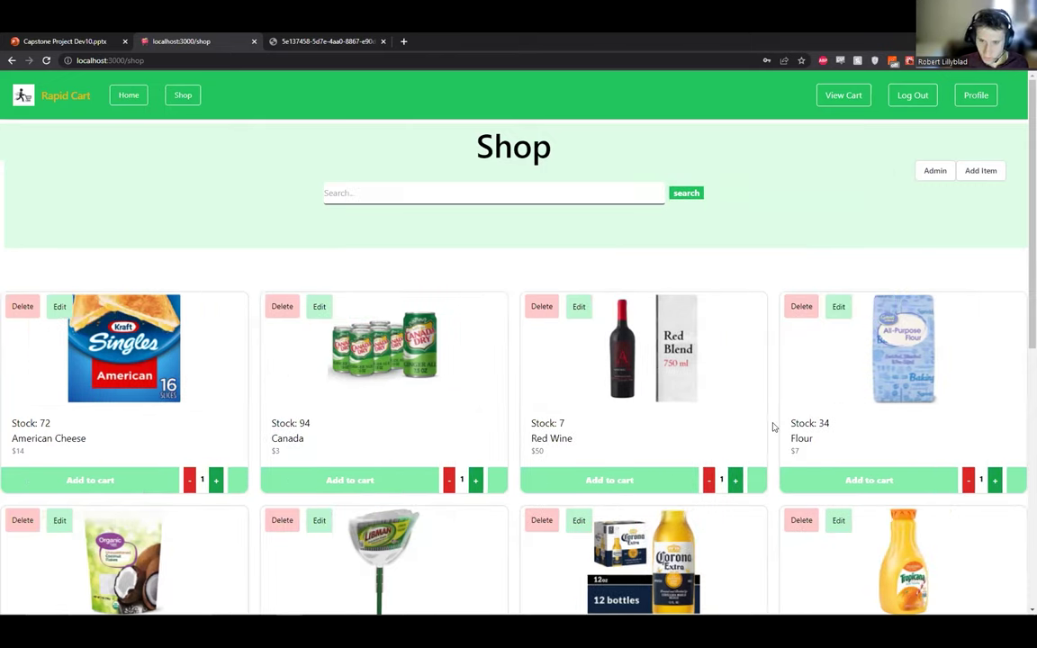
# Delete both Cherries cards at the bottom of the shop and return to the top.
pyautogui.scroll(-5, 661, 467)
pyautogui.click(797, 430)
pyautogui.click(540, 427)
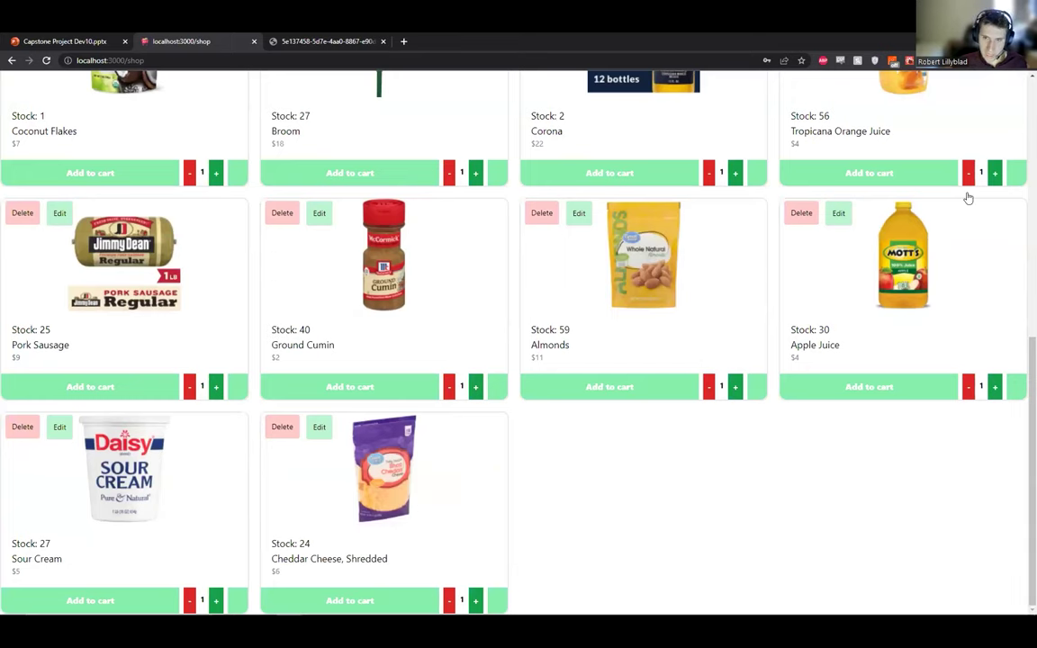
pyautogui.scroll(2, 968, 197)
pyautogui.scroll(4, 724, 192)
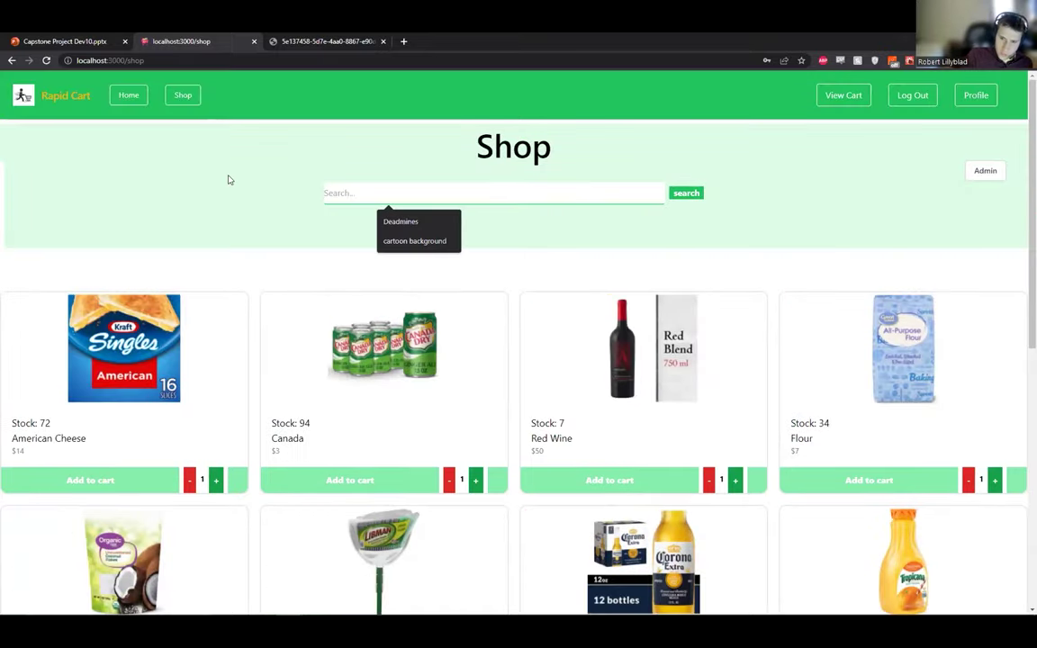
# Search the shop for 'Flour', then clear the search text.
pyautogui.write('Flour')
pyautogui.click(685, 193)
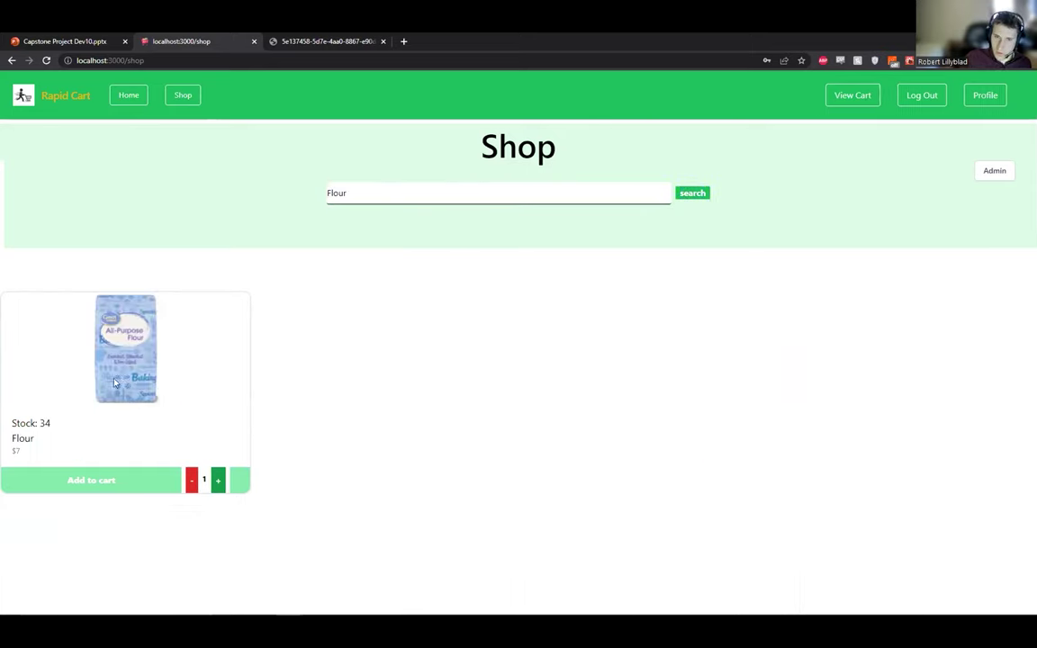
pyautogui.hotkey('shift', 'Tab')
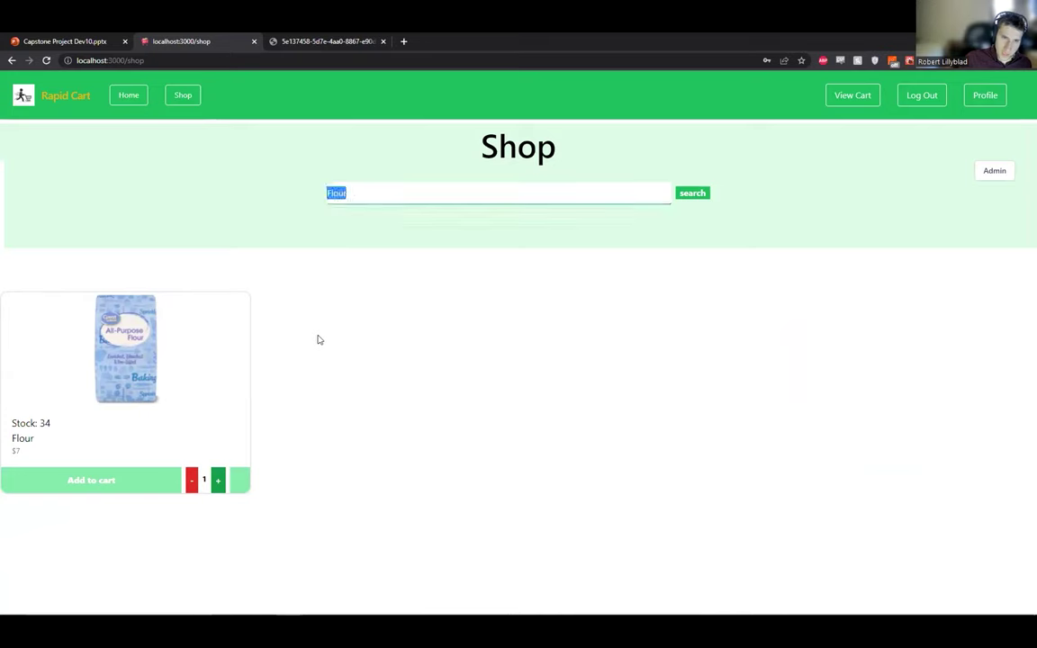
pyautogui.press('BackSpace')
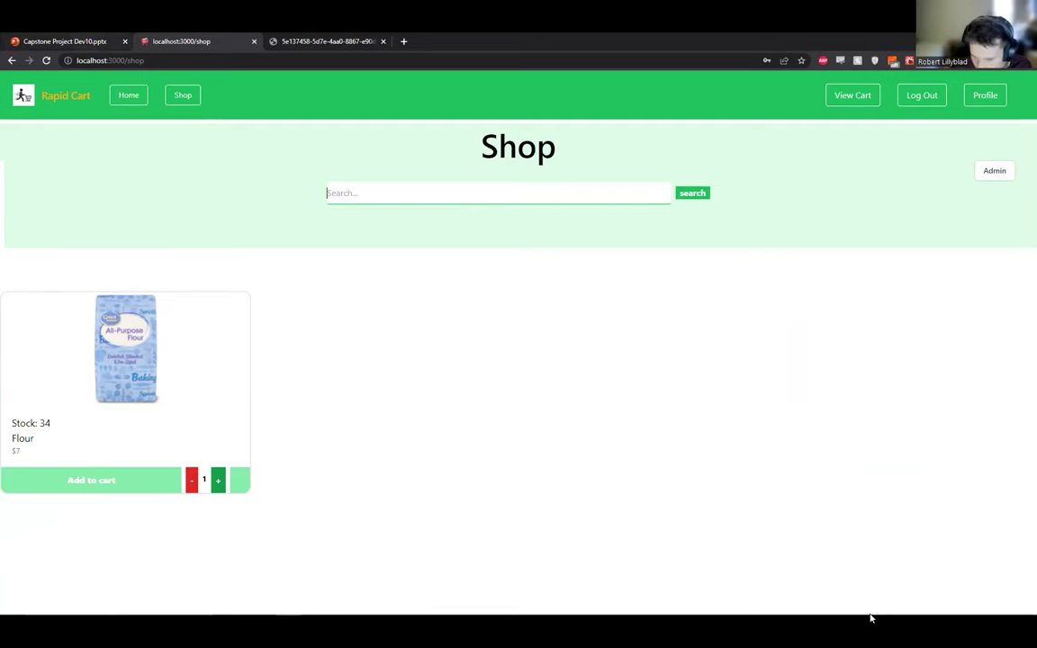
# Start the Capstone Project slideshow full screen and advance to the Application Timeline slide.
pyautogui.hotkey('ctrl', '1')
pyautogui.hotkey('ctrl', 'F5')
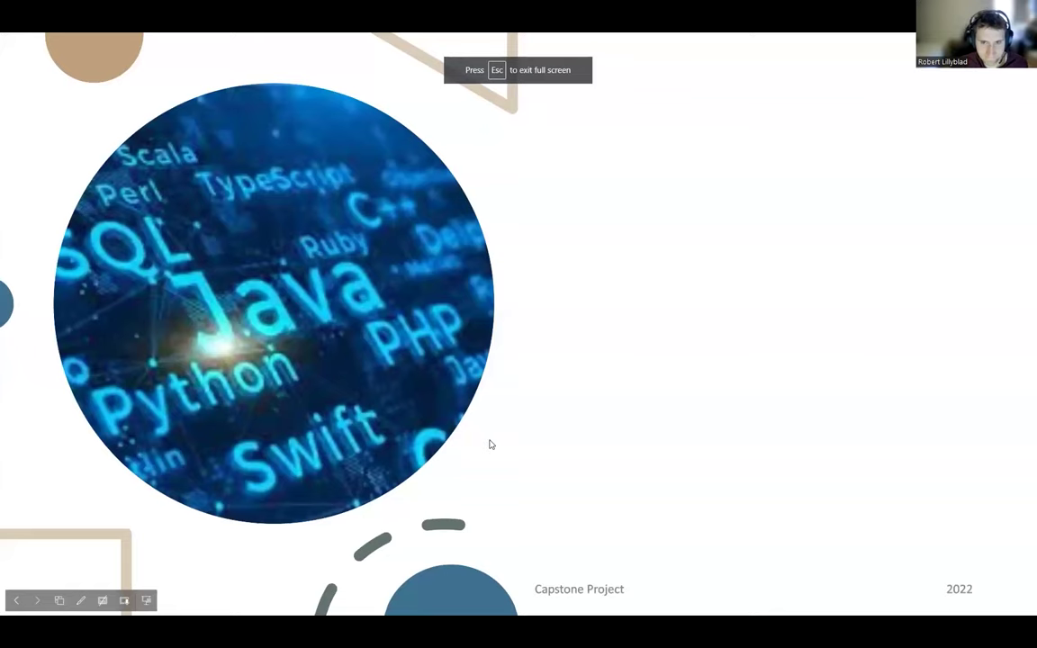
pyautogui.press('Right')
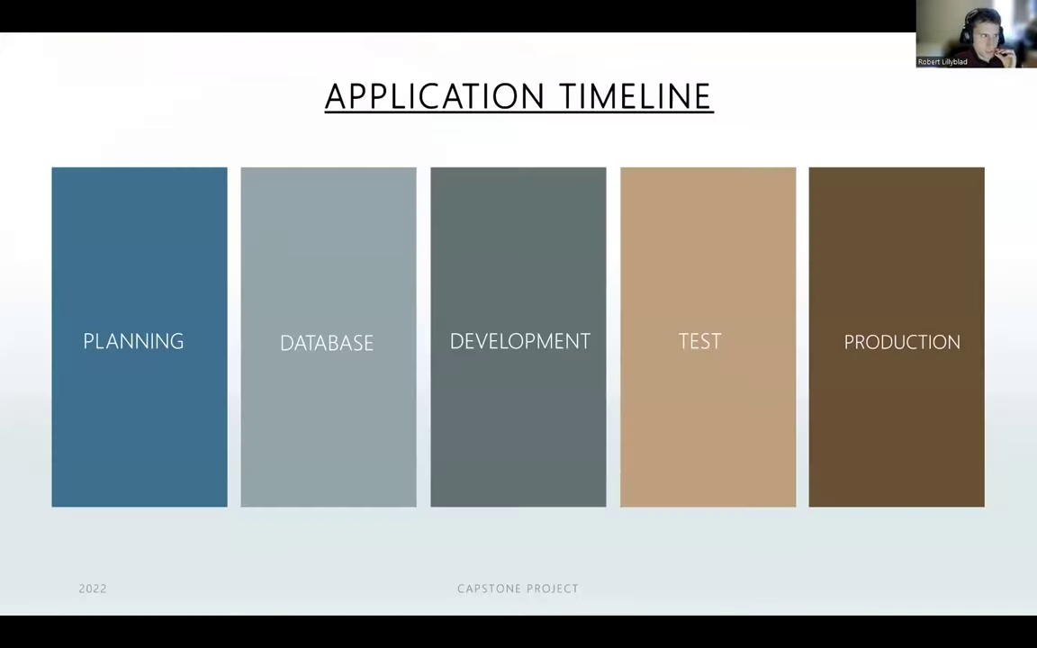